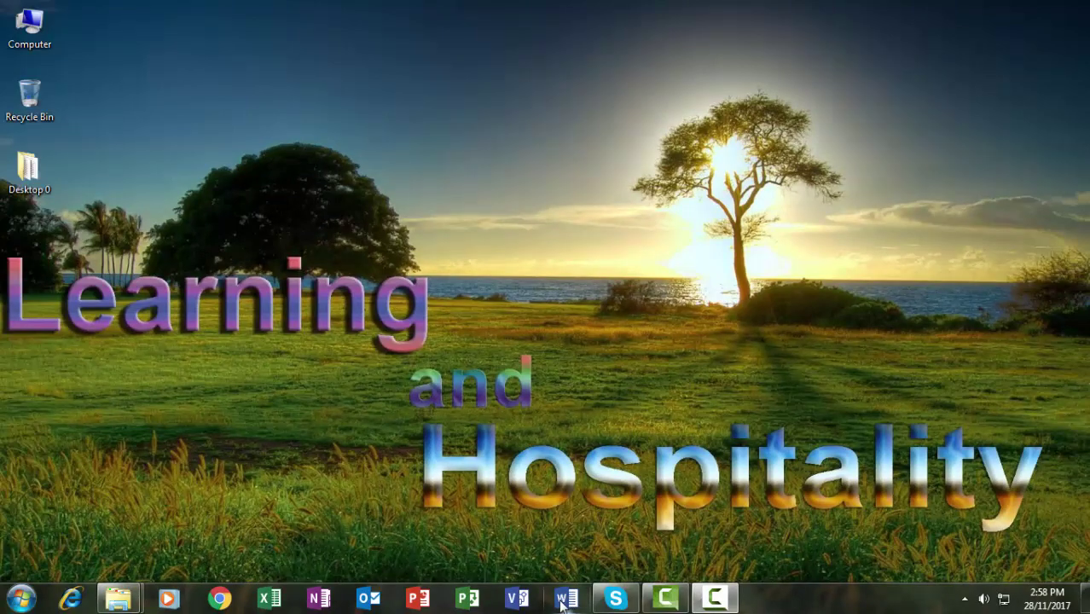
Step: Launch Microsoft Office Word 2007 from the Start menu to get a blank Document1
click(24, 601)
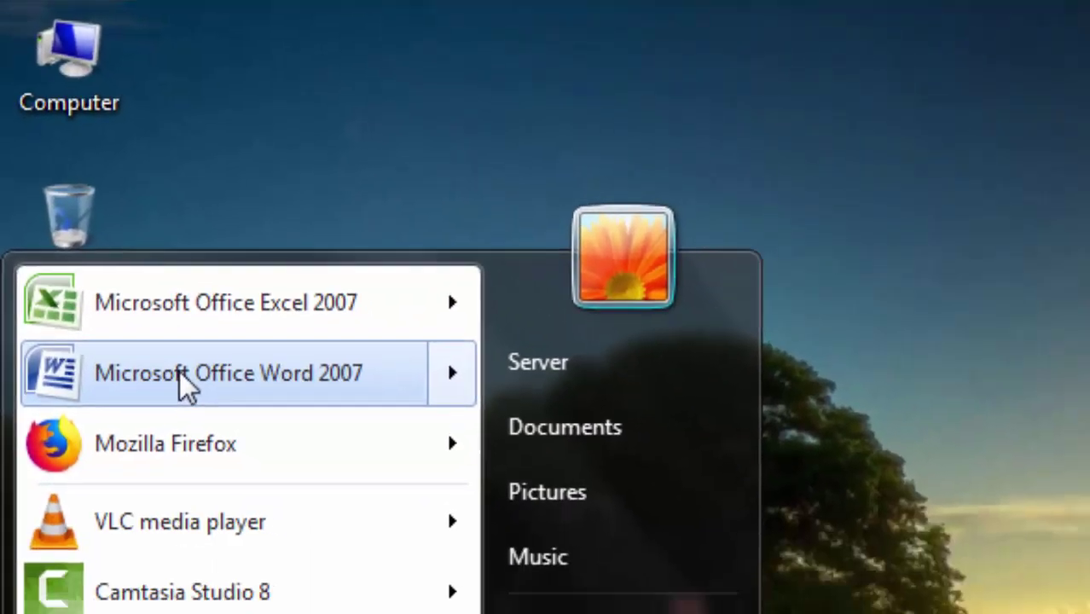
click(181, 373)
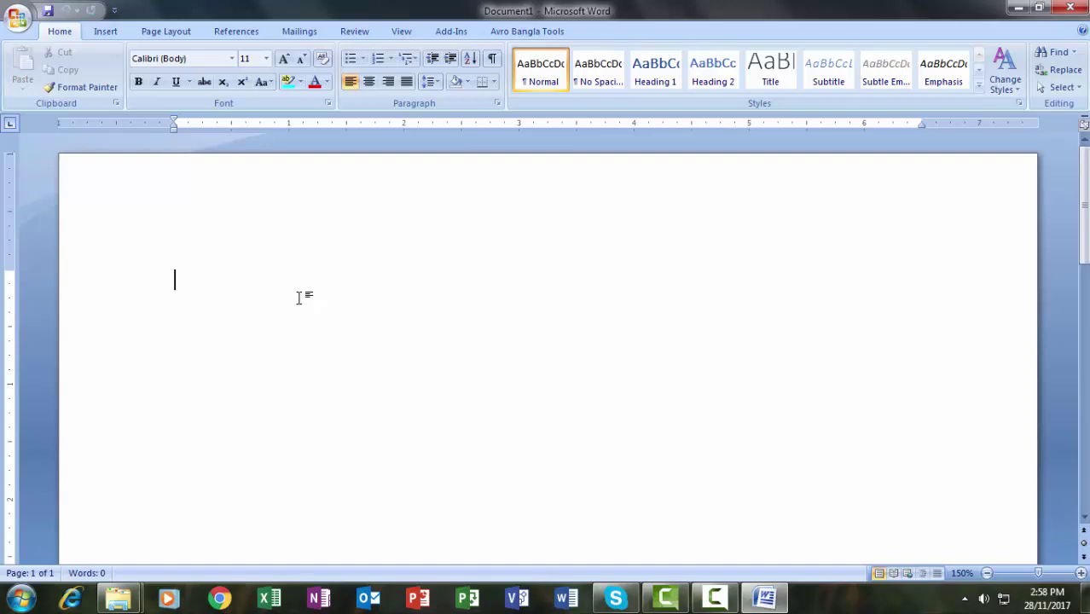
Step: Type 'The quick brown fox jumps over the lazy dog.' into the blank page
text(The quick brown fox jumps over the lazy dog.)
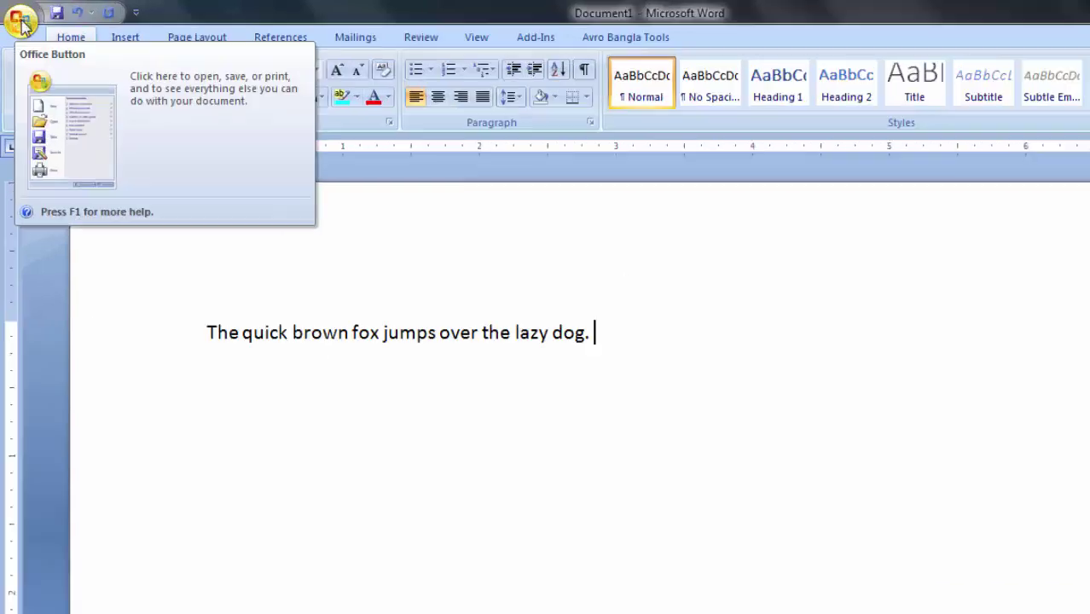
click(17, 15)
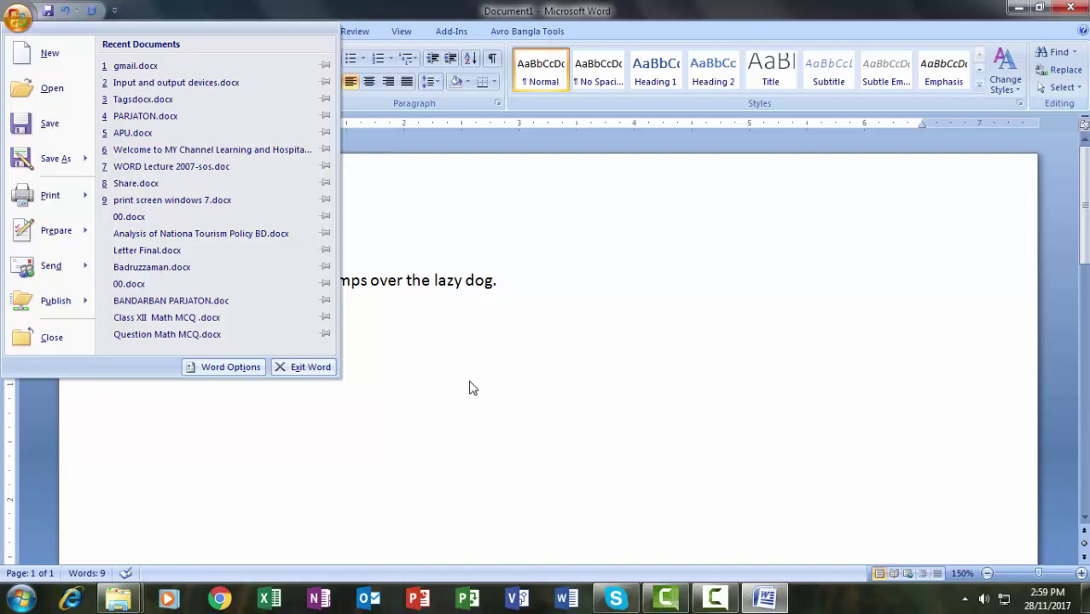
click(471, 389)
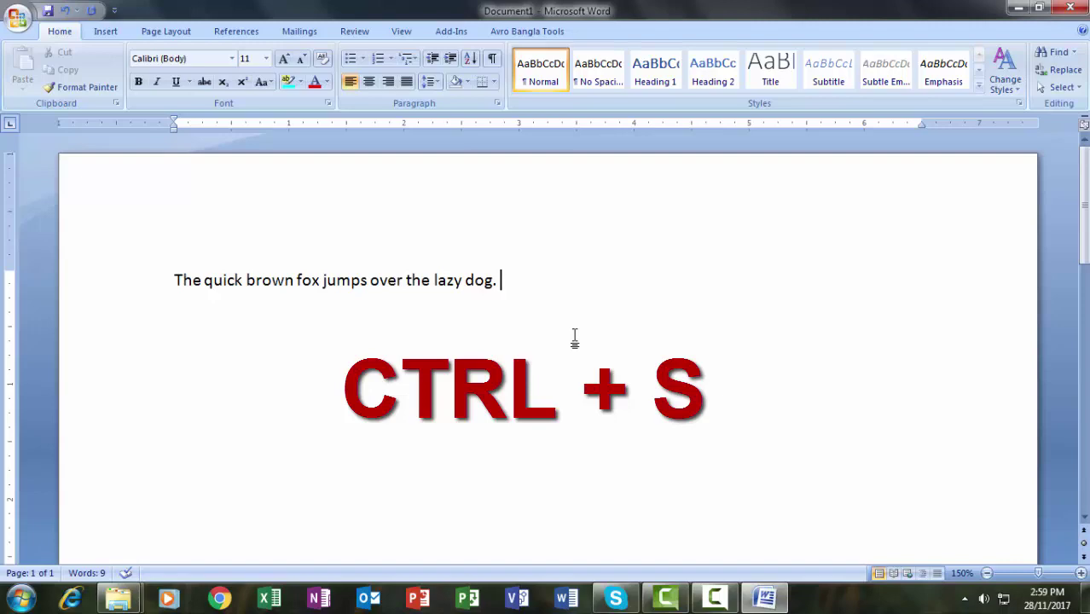
Step: Save the document as 'Class 1' on the Desktop in Word Document format
key(ctrl+s)
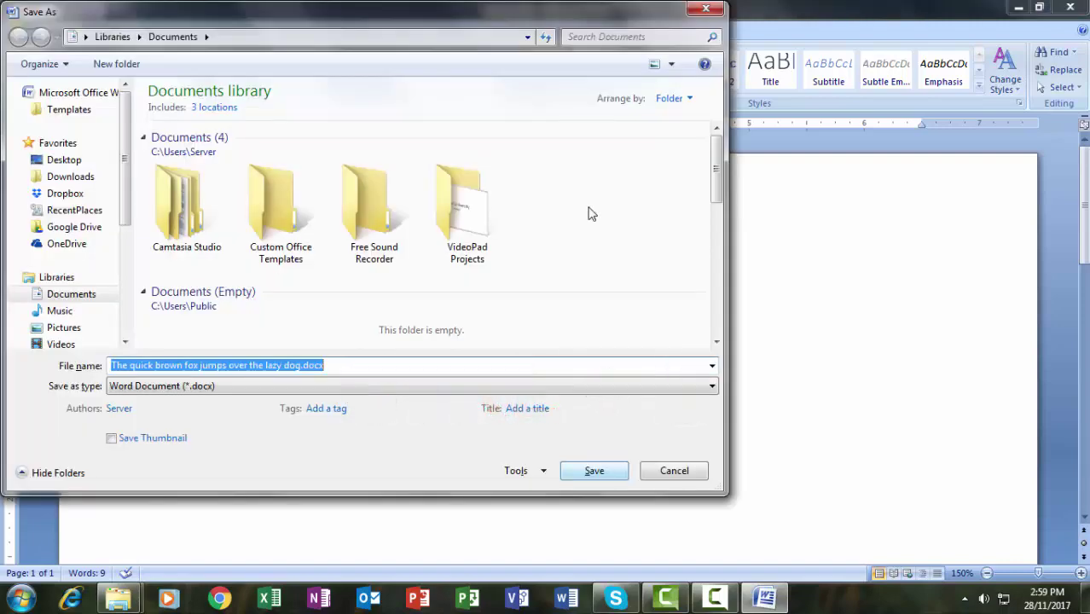
drag(31, 21, 208, 90)
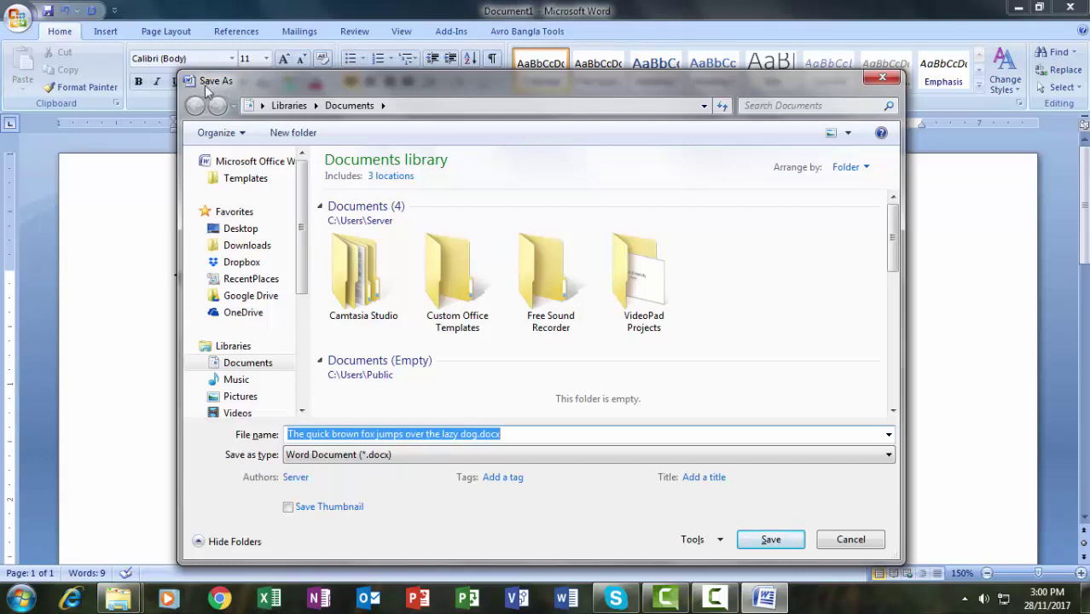
drag(224, 86, 209, 61)
text(Class 1)
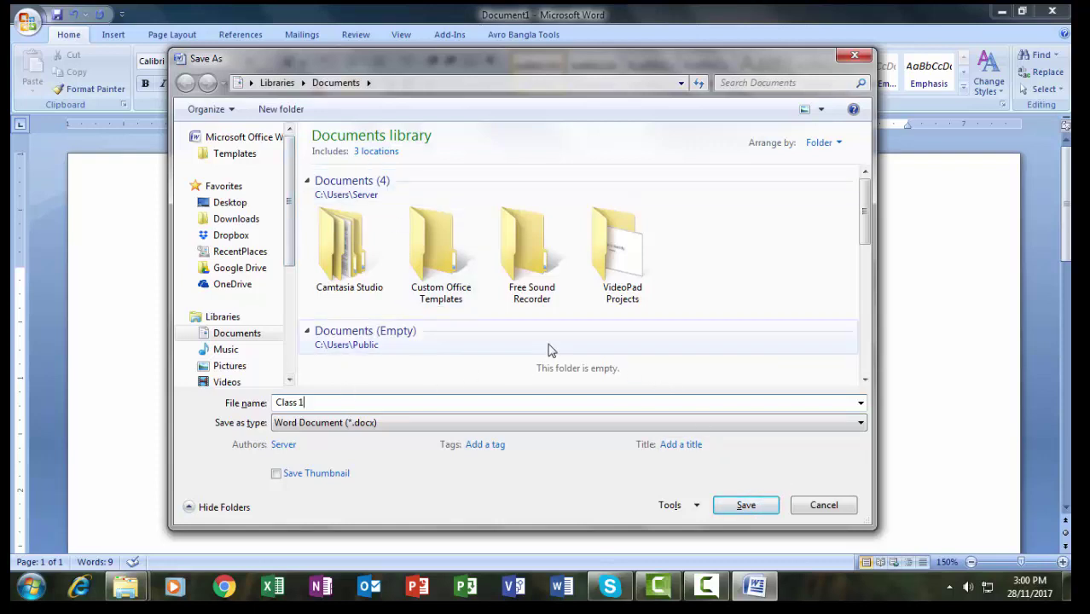
scroll(553, 348, down, 3)
mouse_move(288, 182)
mouse_down()
mouse_move(289, 284)
mouse_move(286, 163)
mouse_up()
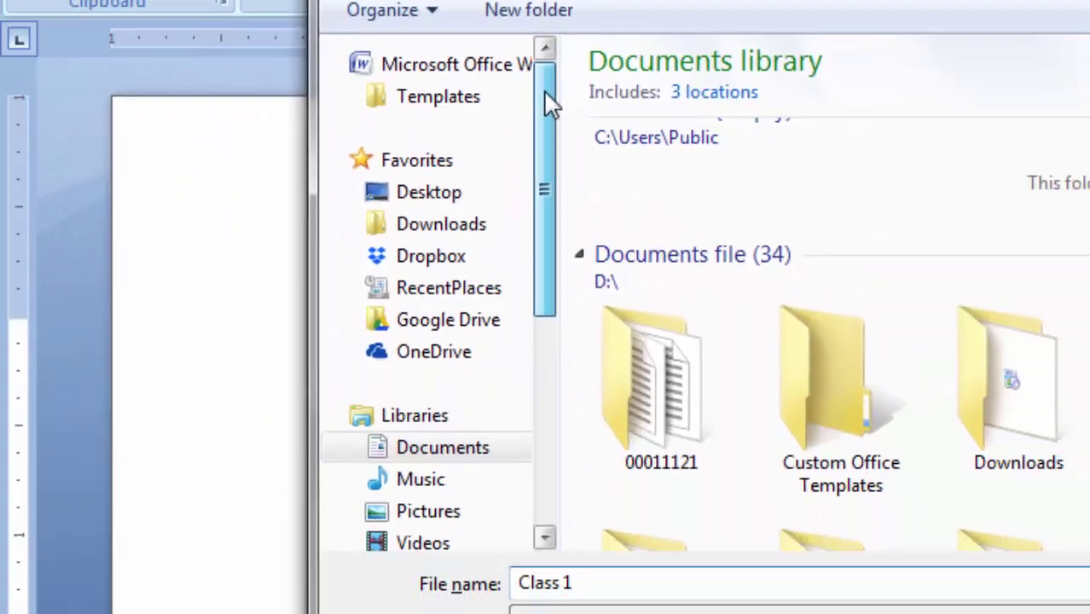
click(431, 194)
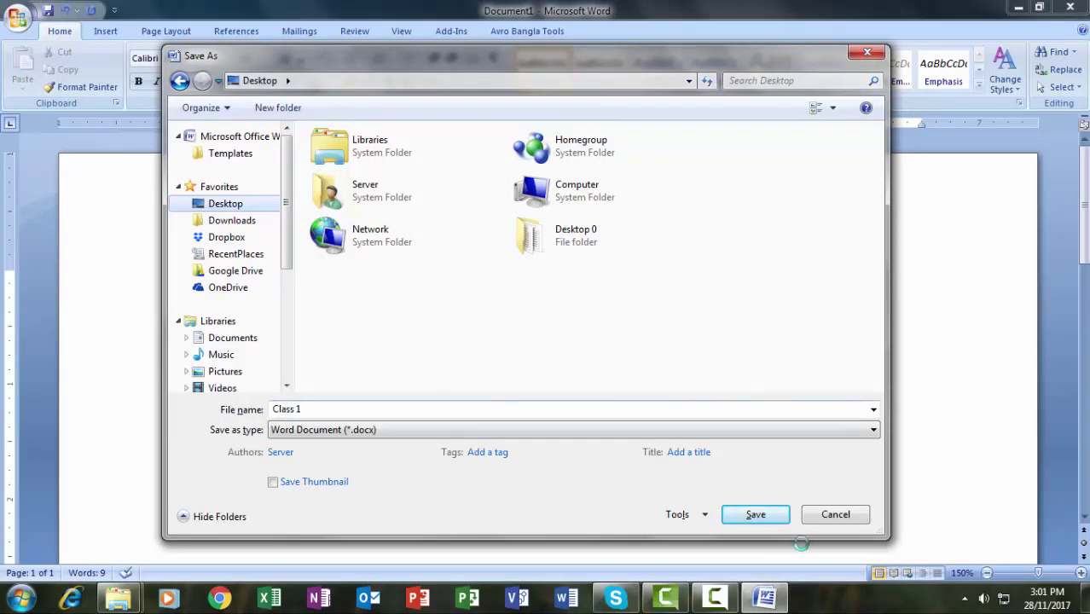
click(757, 516)
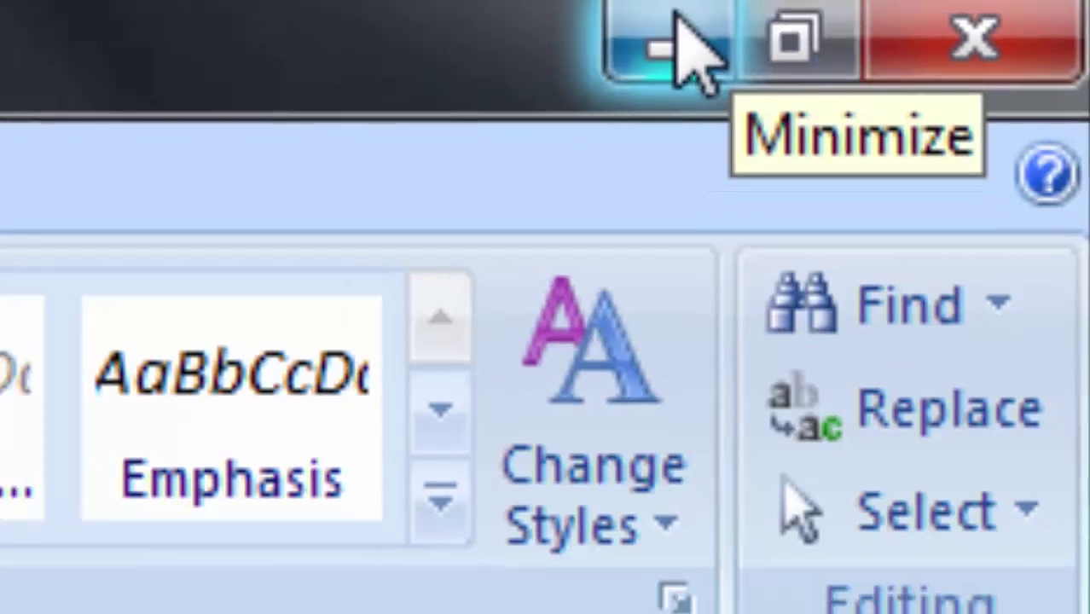
Step: Minimize Word, move the Class 1.docx icon to the desktop's top centre, then return to Word
click(633, 49)
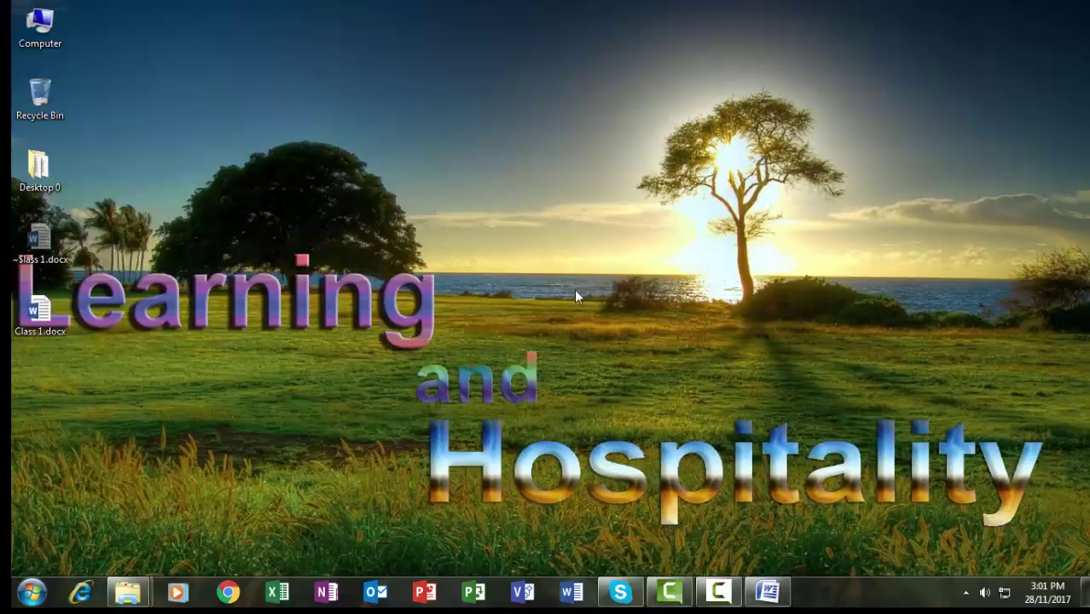
drag(38, 311, 456, 101)
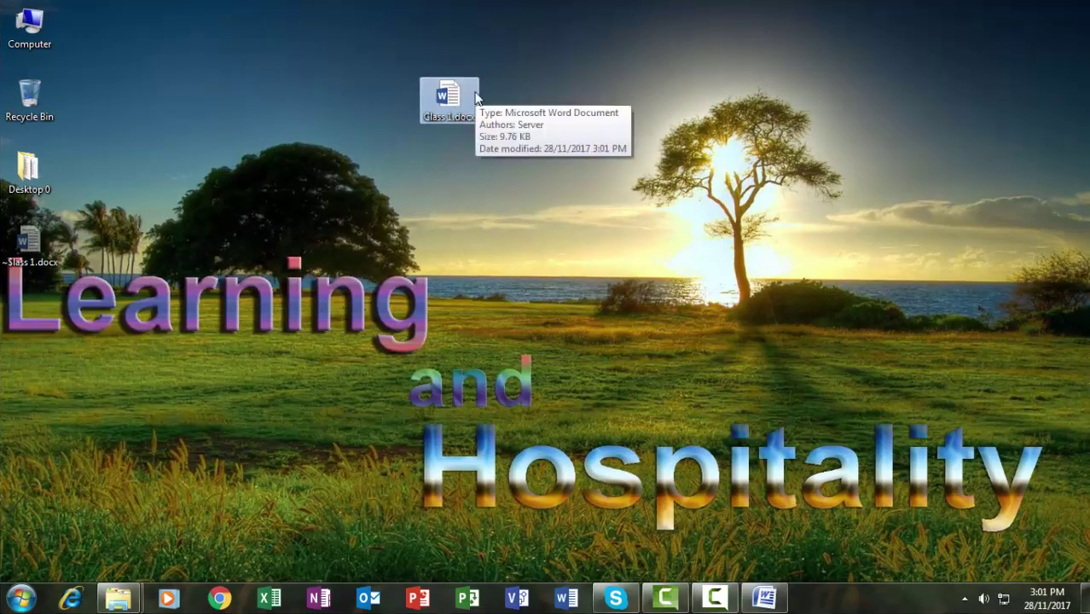
drag(449, 98, 389, 98)
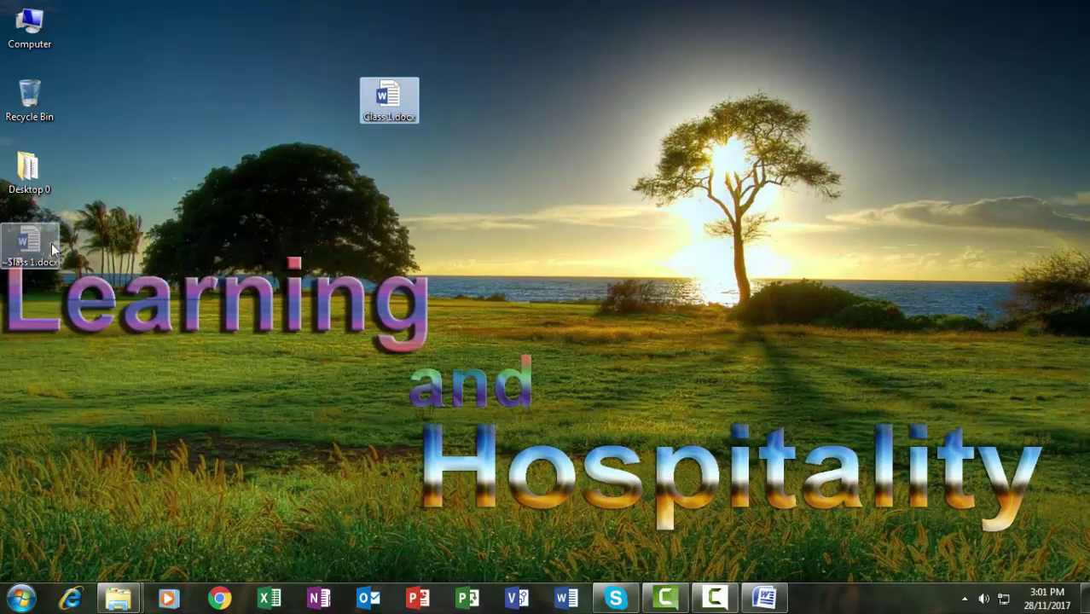
click(765, 597)
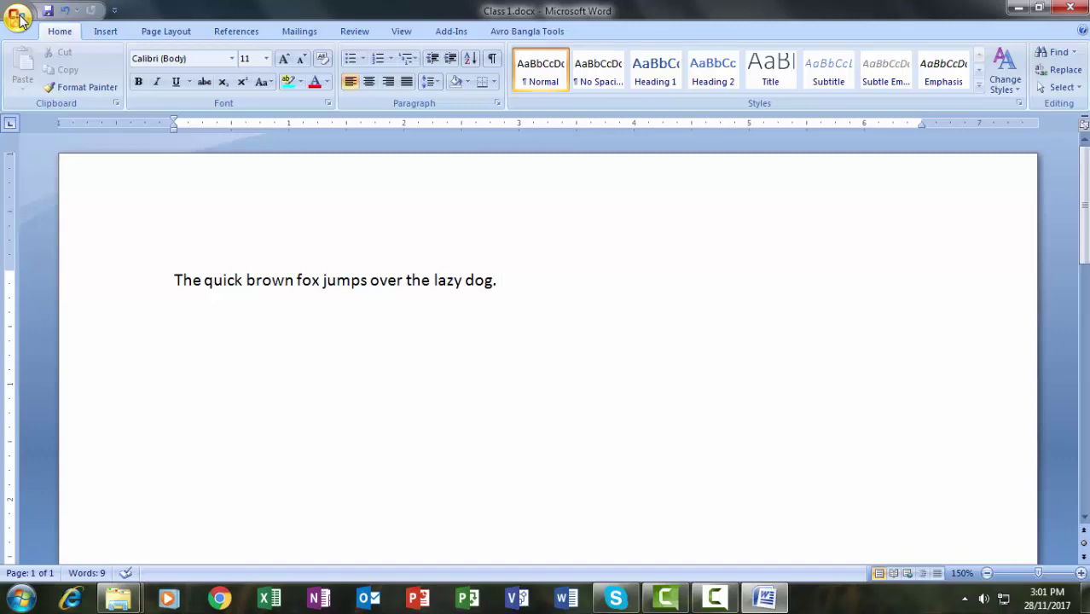
Step: Close Class 1.docx and shift its desktop icon further right
click(18, 18)
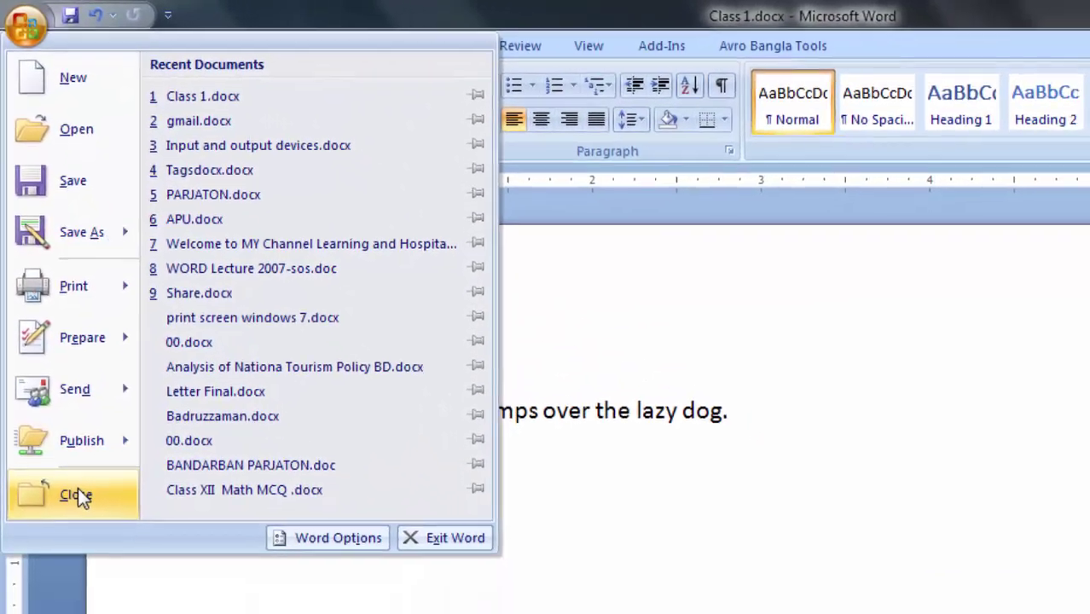
click(78, 490)
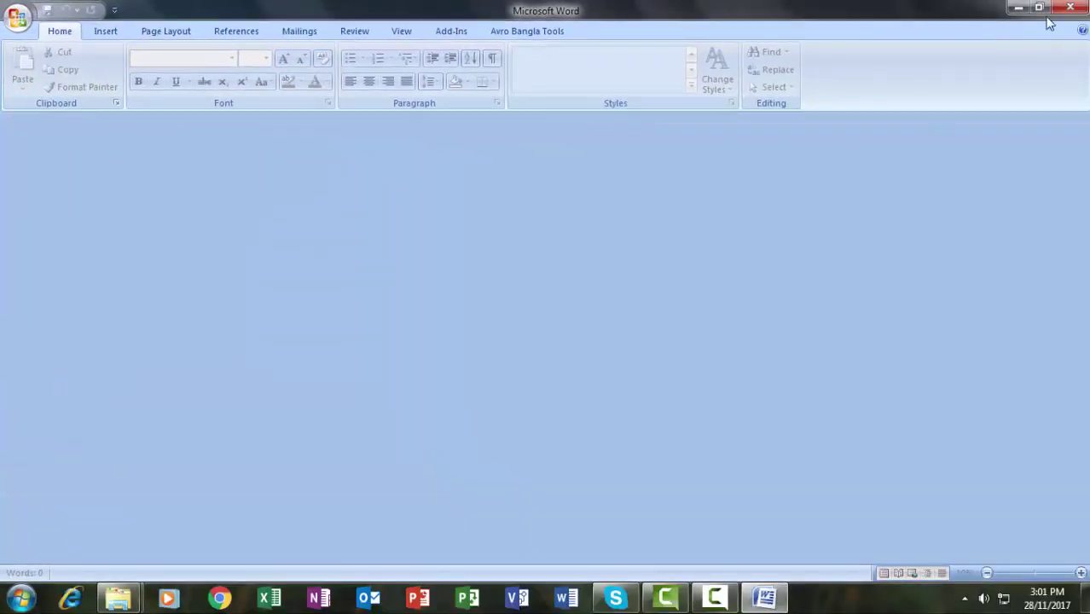
click(1019, 10)
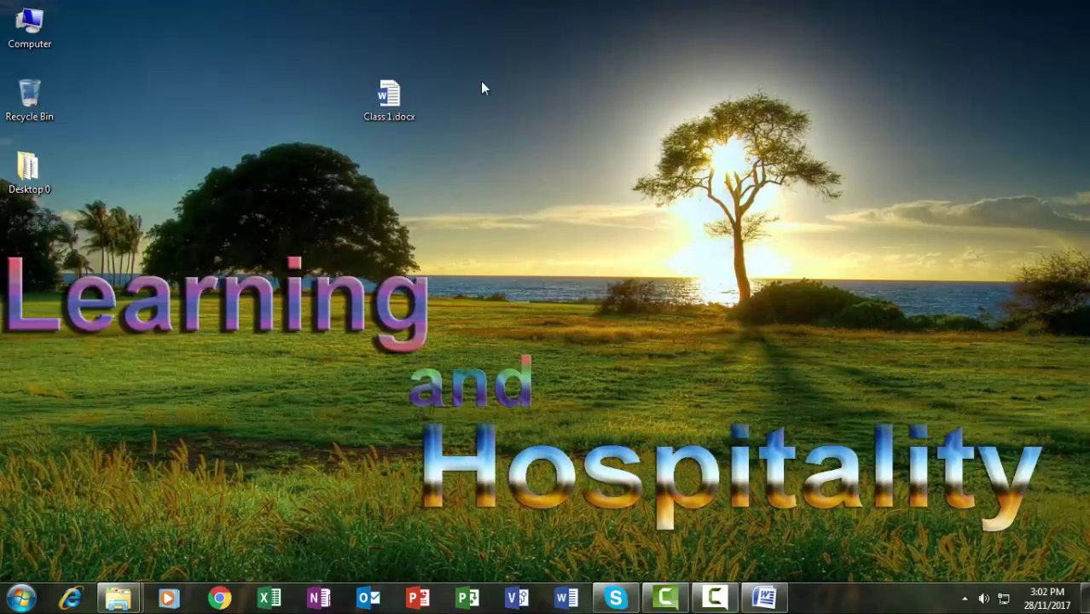
drag(397, 108, 517, 108)
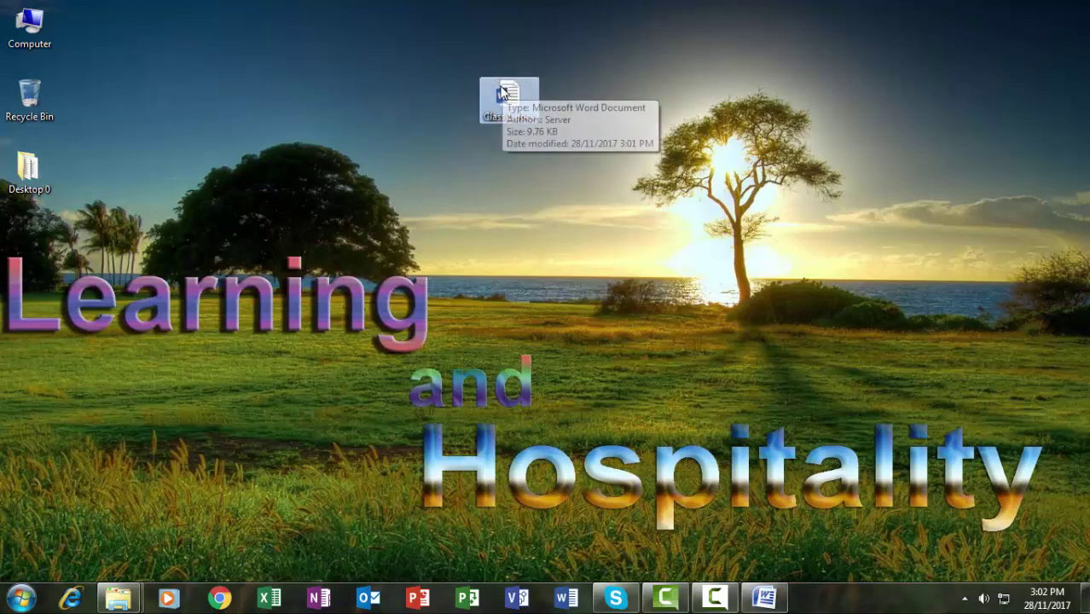
Step: Quit the empty Word window and relaunch Word 2007 from the Start menu
click(764, 597)
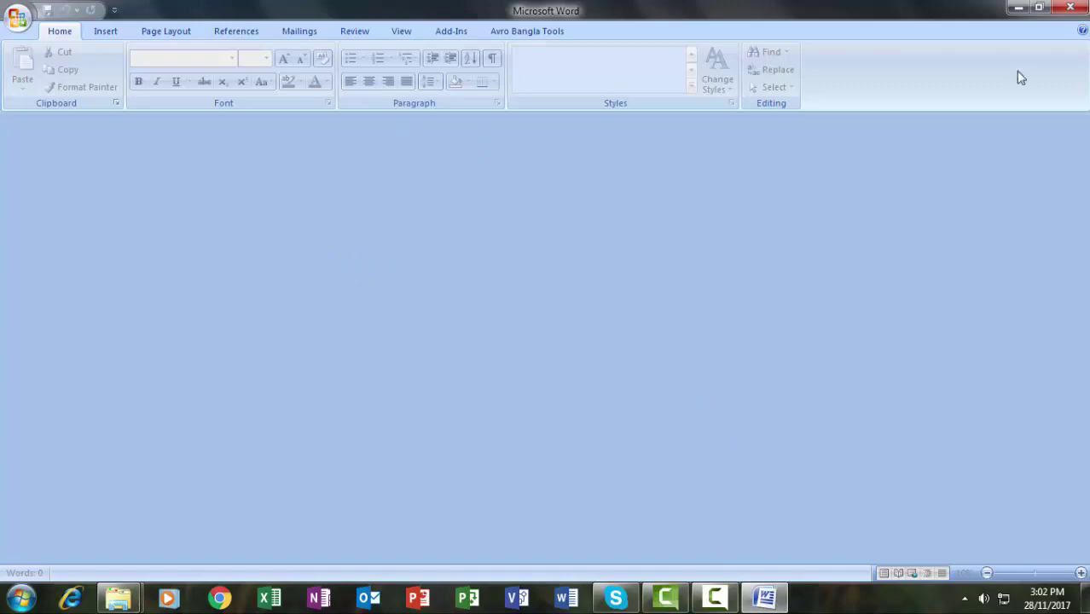
click(1070, 8)
click(21, 597)
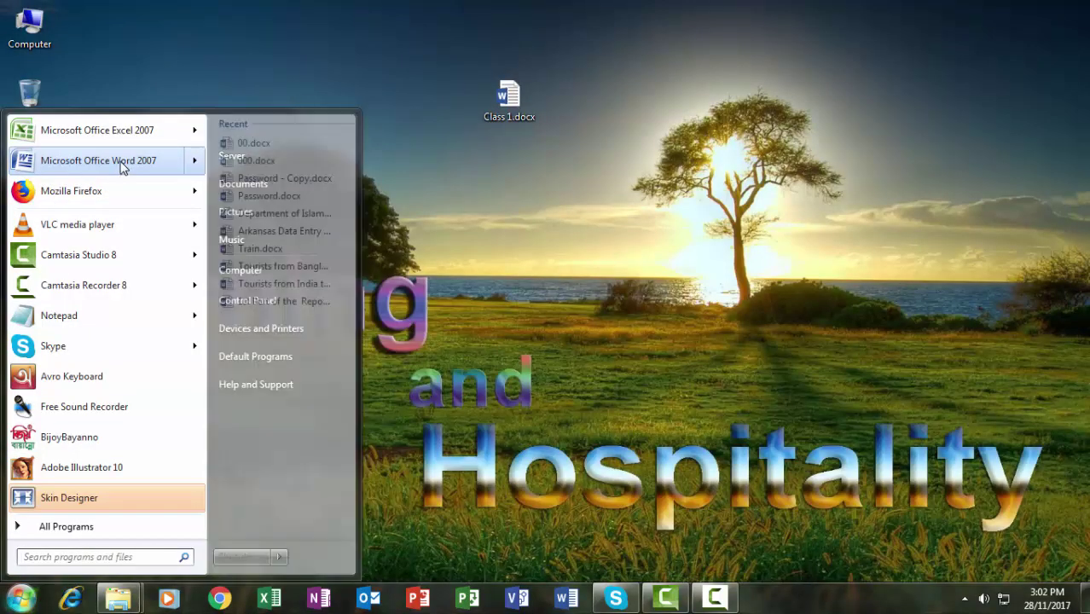
click(92, 166)
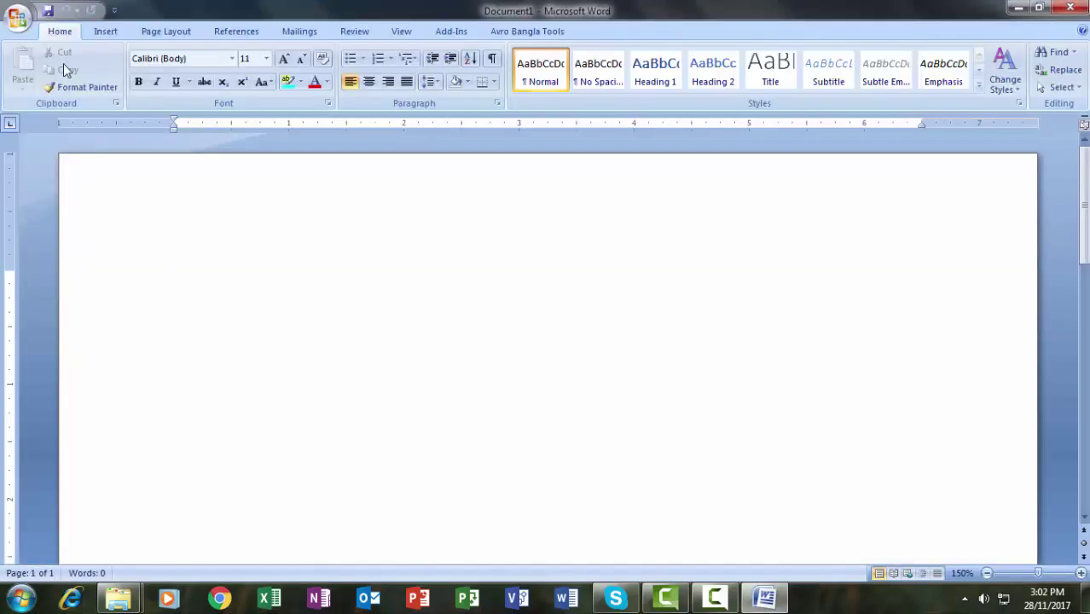
Step: Reopen Class 1.docx from Recent Documents to check the fox sentence, then close it
click(15, 19)
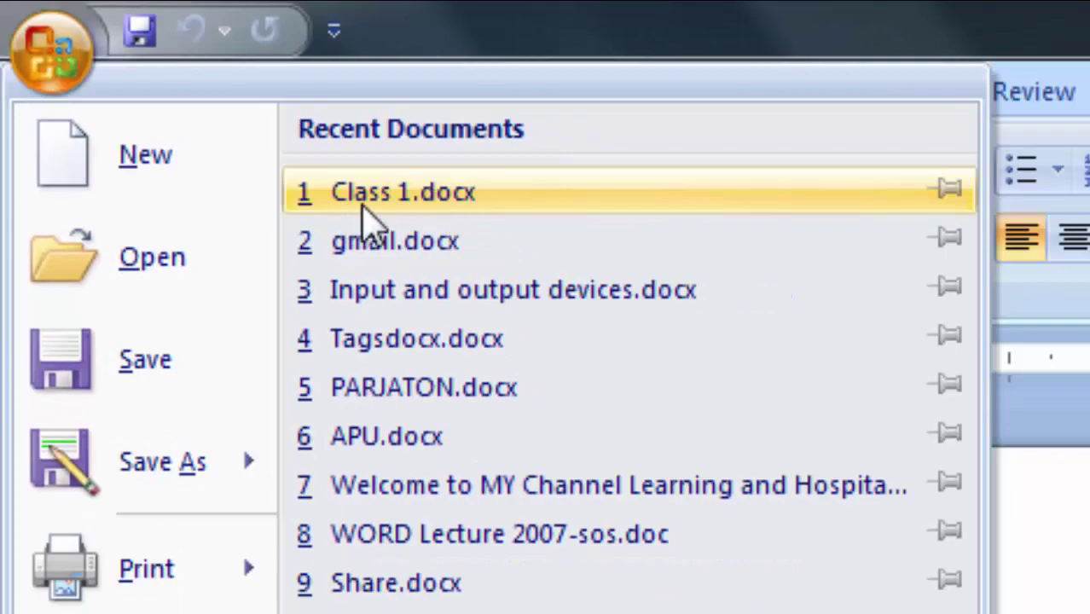
click(377, 193)
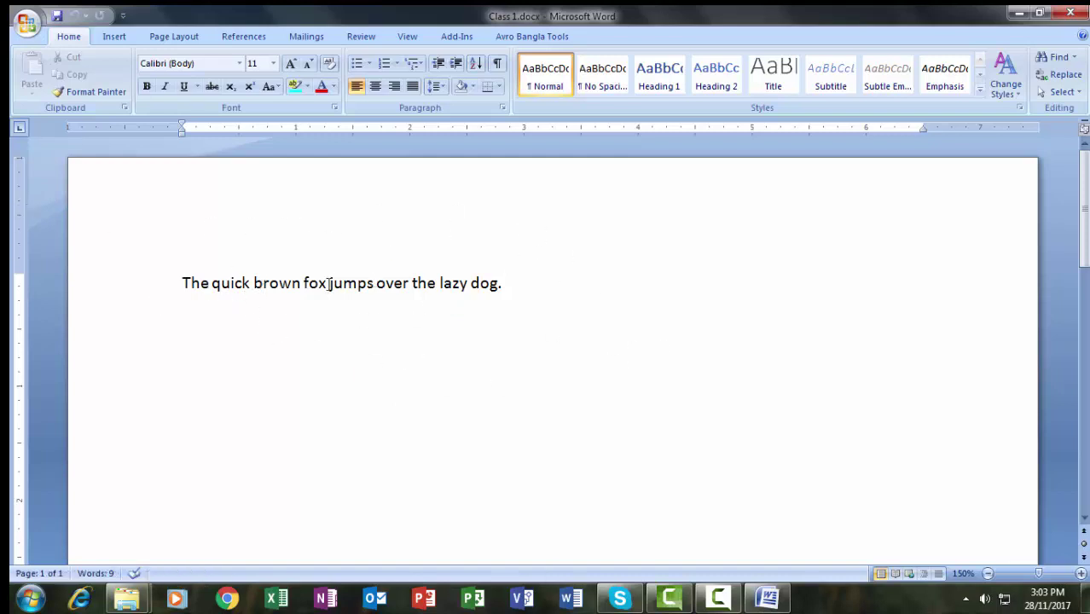
click(27, 25)
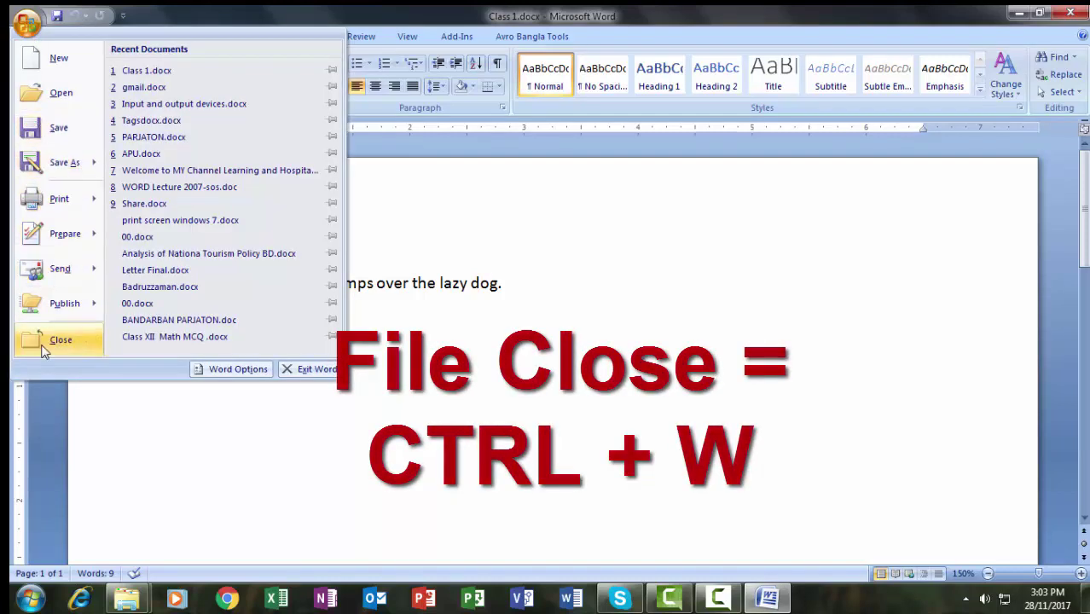
click(44, 342)
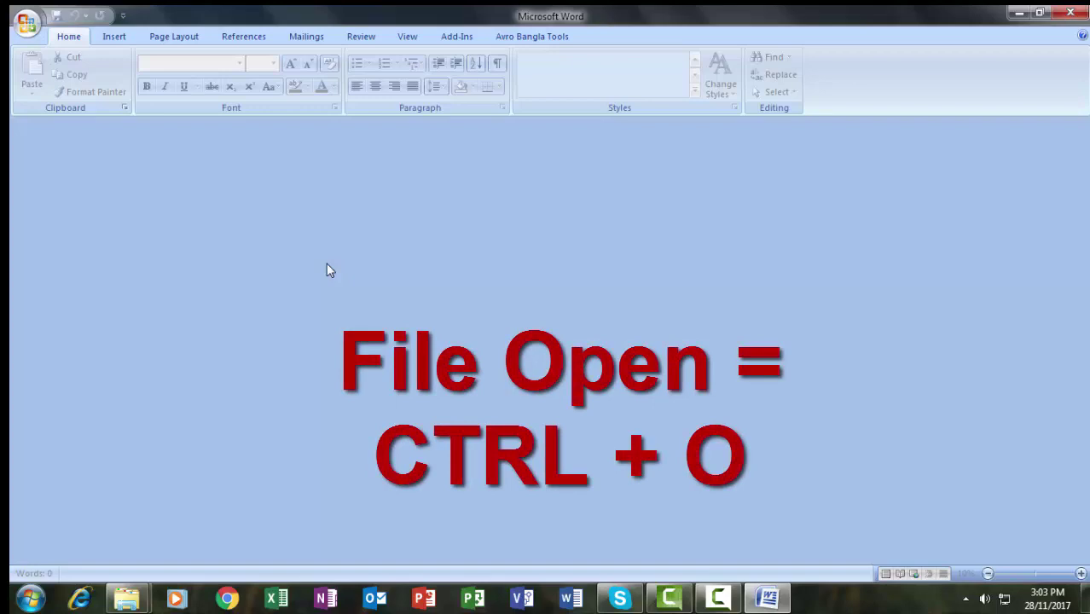
Step: Open Class 1.docx from the Desktop through the Ctrl+O Open dialog
key(ctrl+o)
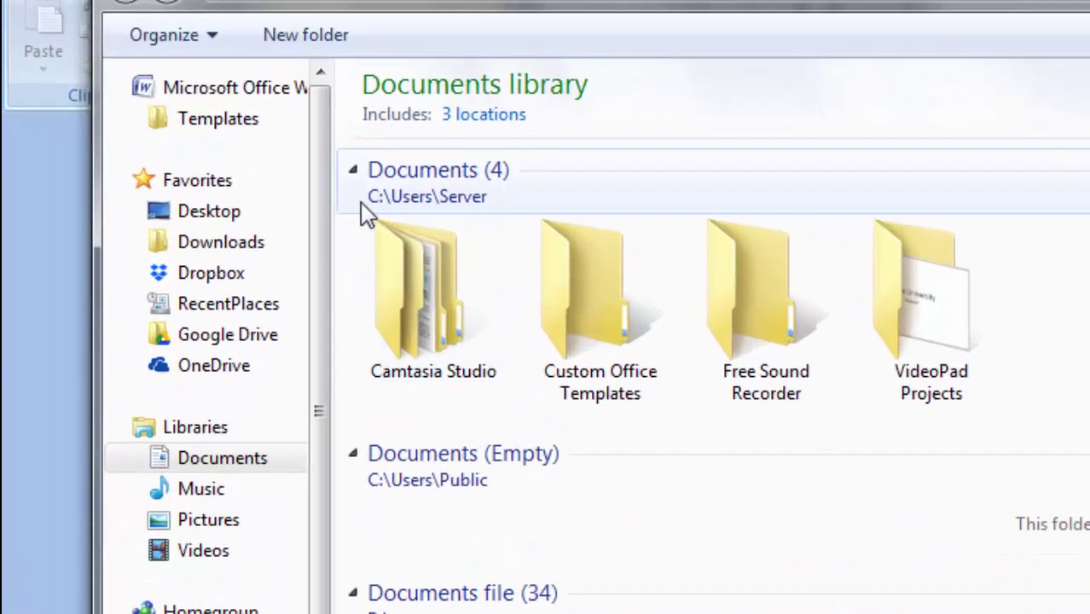
scroll(478, 230, down, 3)
scroll(482, 504, up, 2)
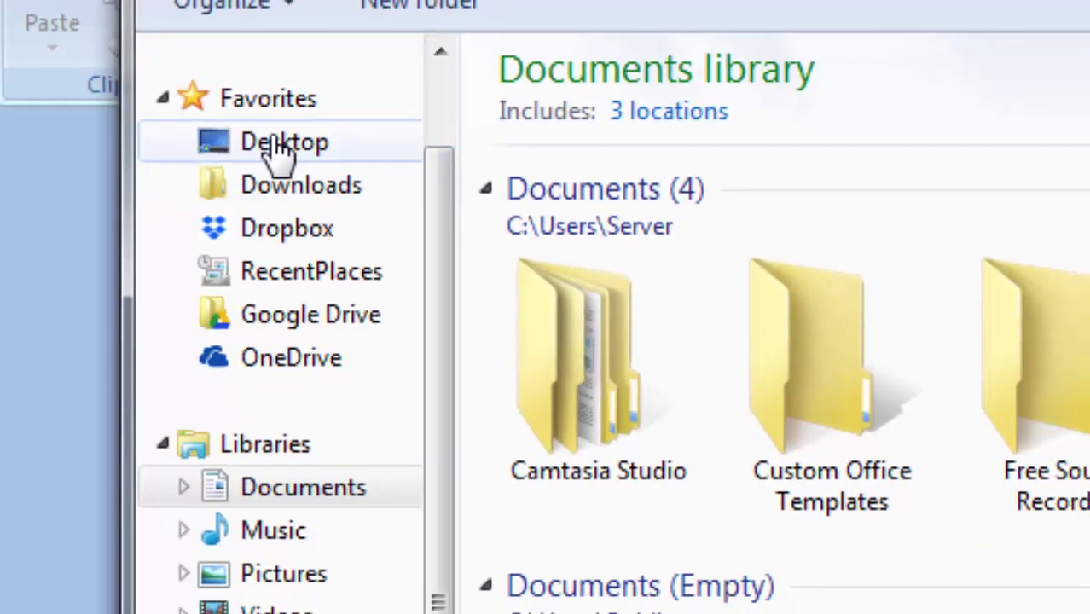
click(290, 146)
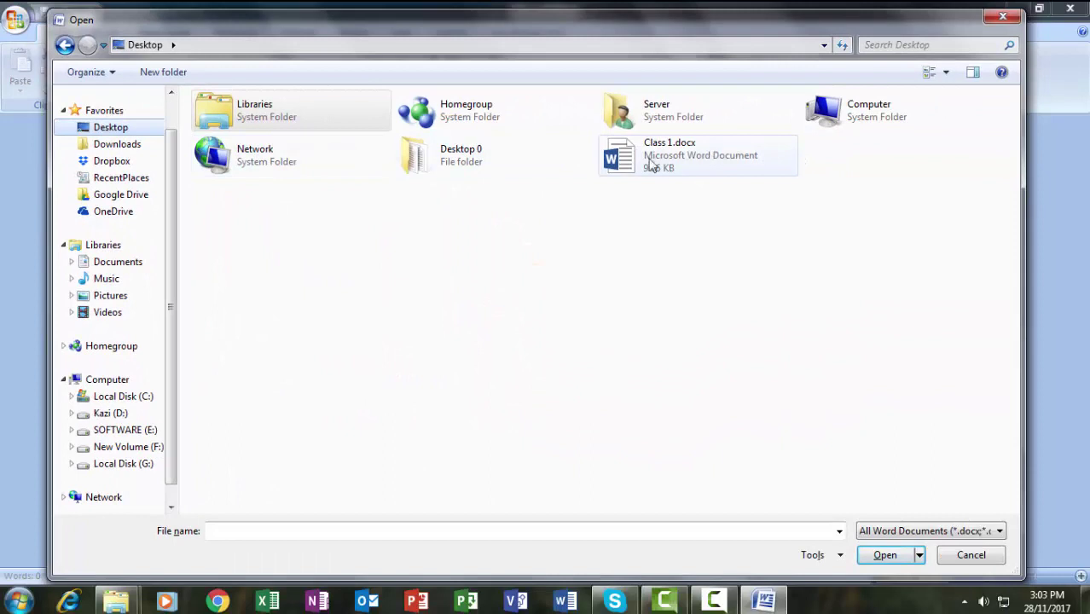
mouse_move(670, 154)
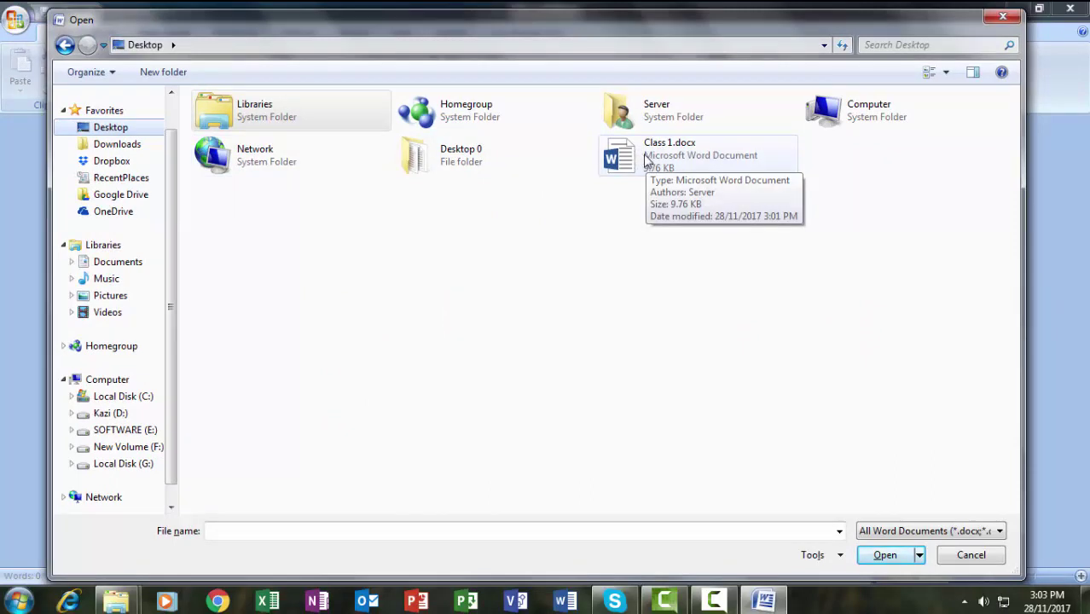
click(646, 160)
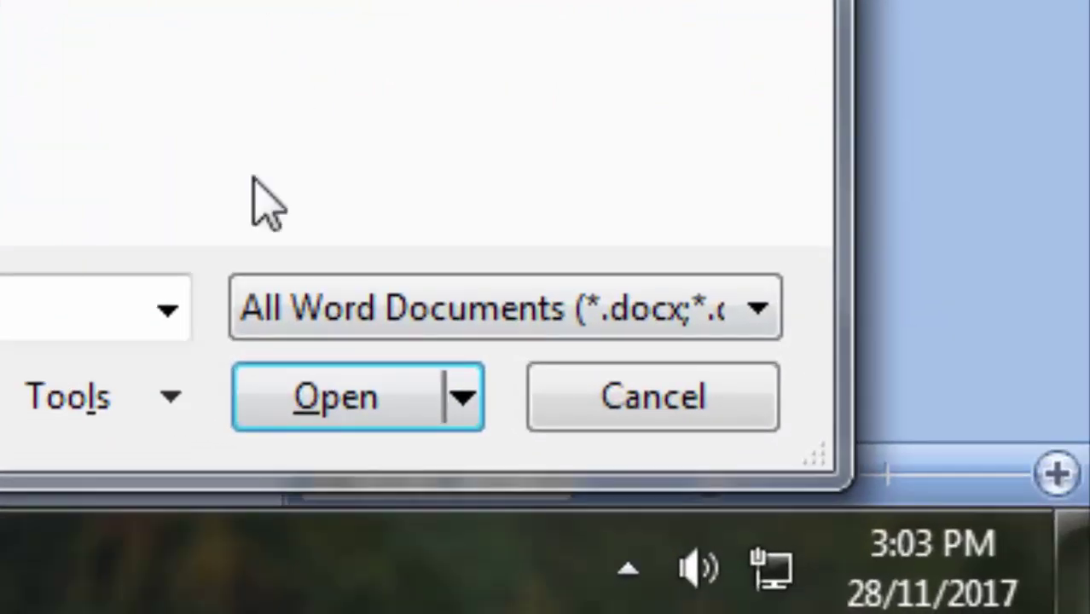
click(345, 403)
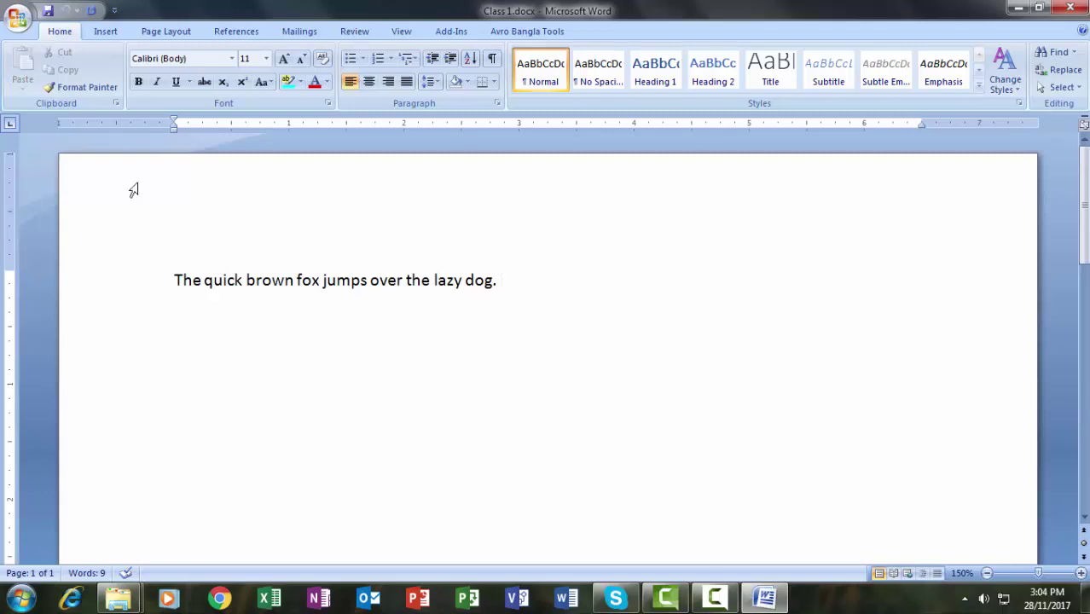
Step: Close Class 1.docx with Ctrl+W, leaving Word with no document
click(17, 17)
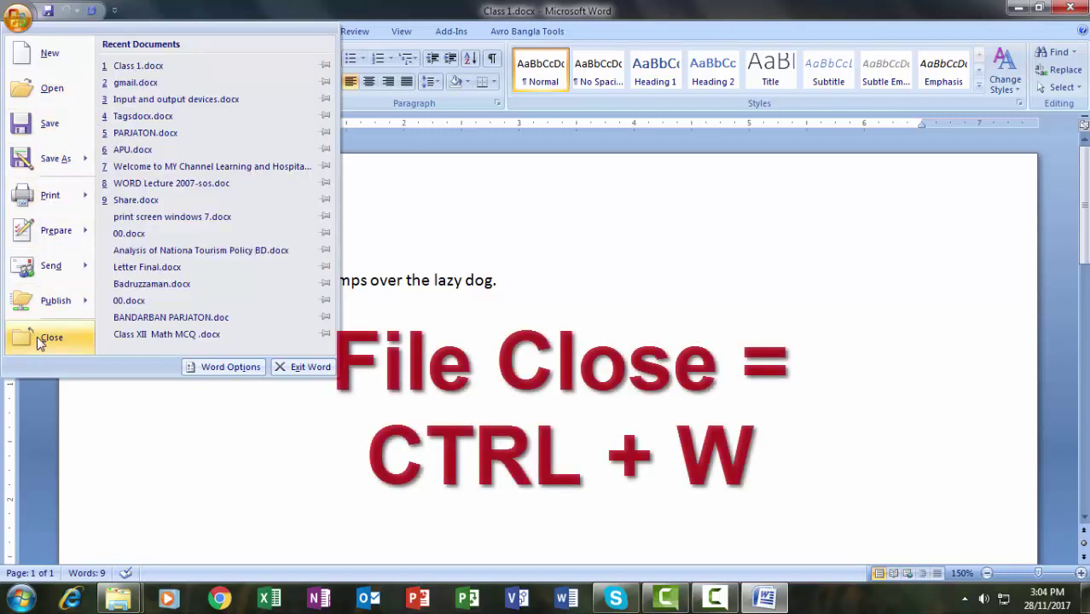
click(638, 303)
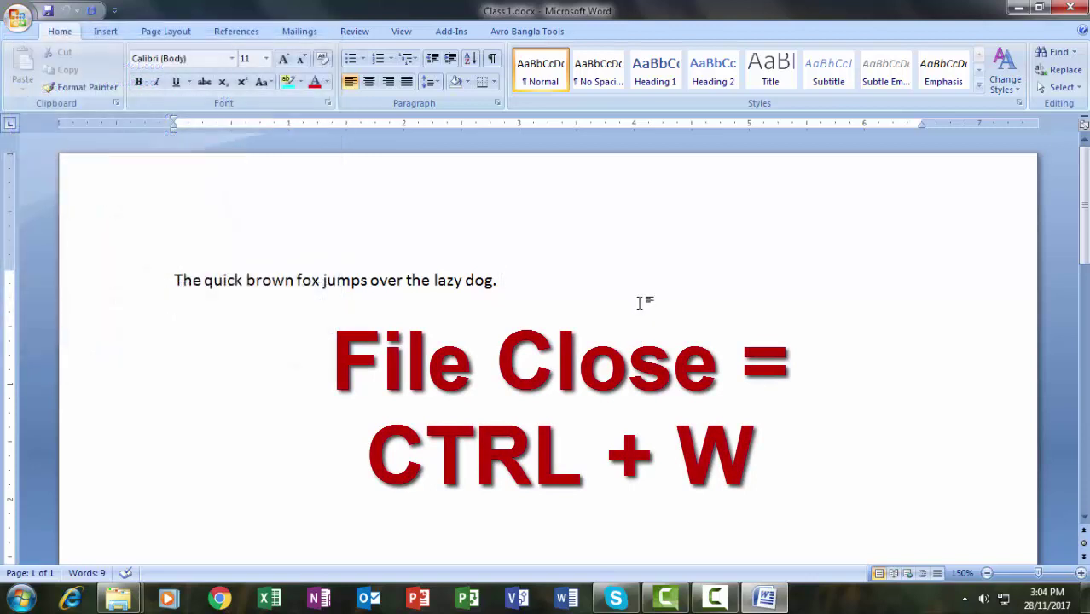
key(ctrl+w)
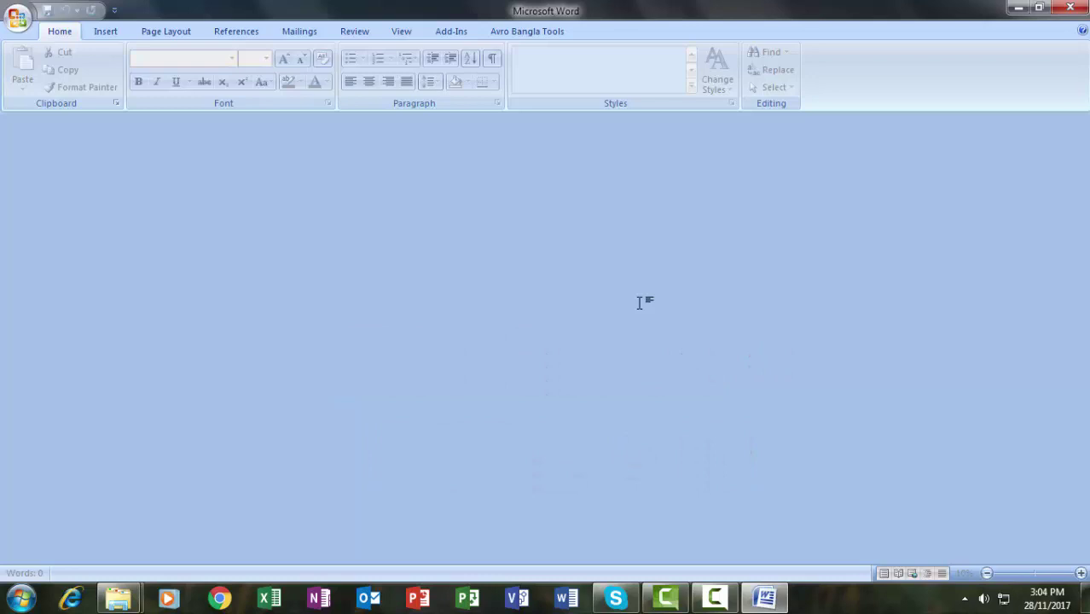
Step: Reopen Class 1.docx from the Office Button's Recent Documents list
click(17, 17)
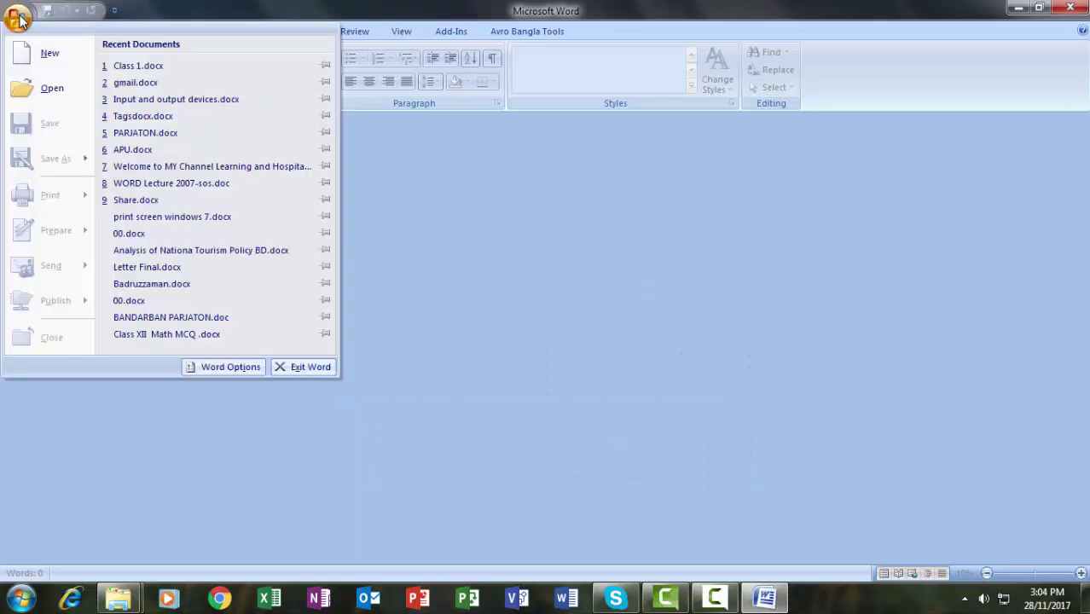
click(136, 67)
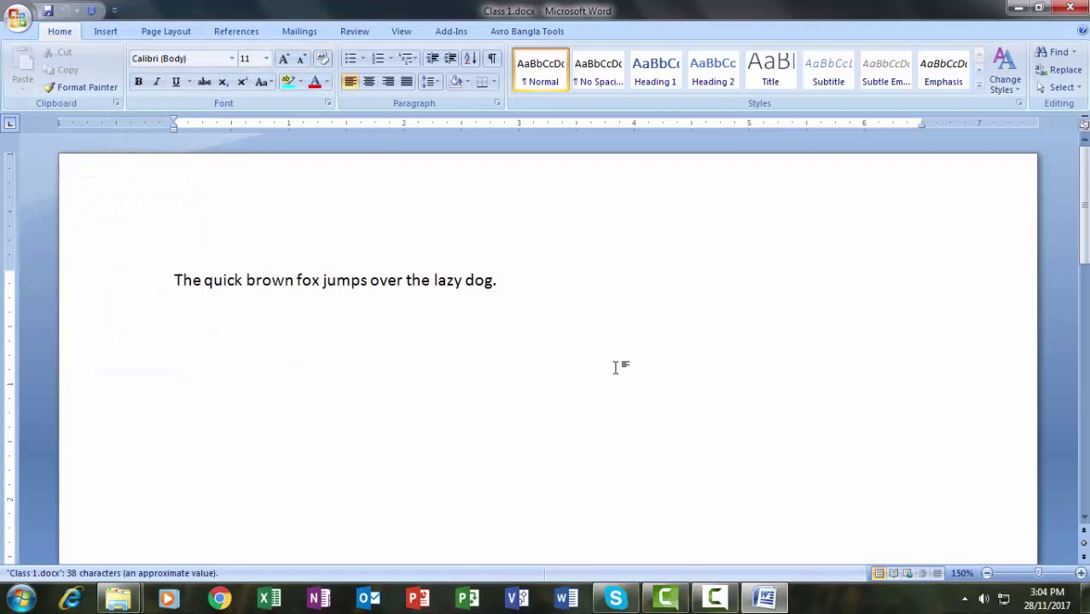